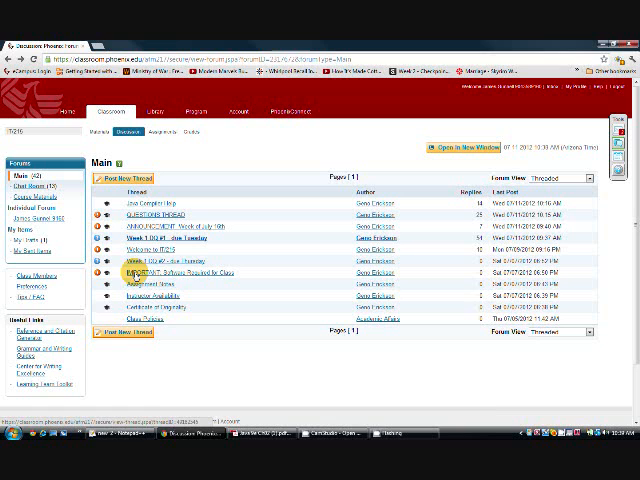
# Step: Open the 'Software Required for Class' thread and follow its Oracle Java SE JDK 7 download link
pyautogui.click(221, 273)
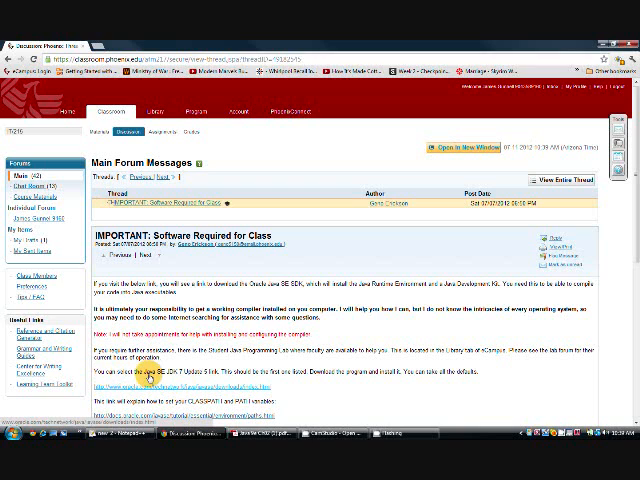
pyautogui.moveTo(146, 372); pyautogui.dragTo(190, 372)
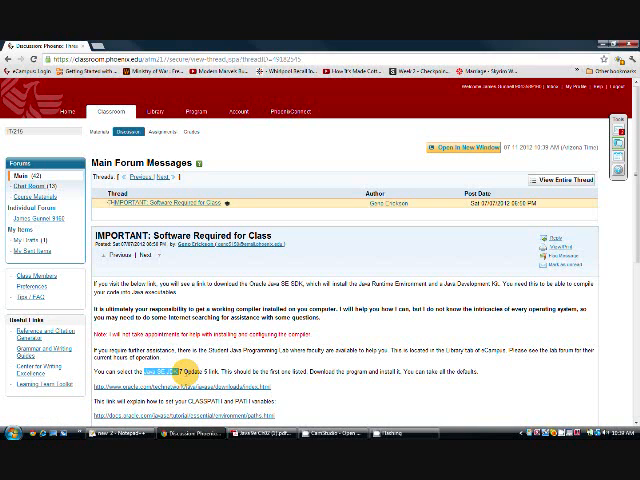
pyautogui.click(190, 385)
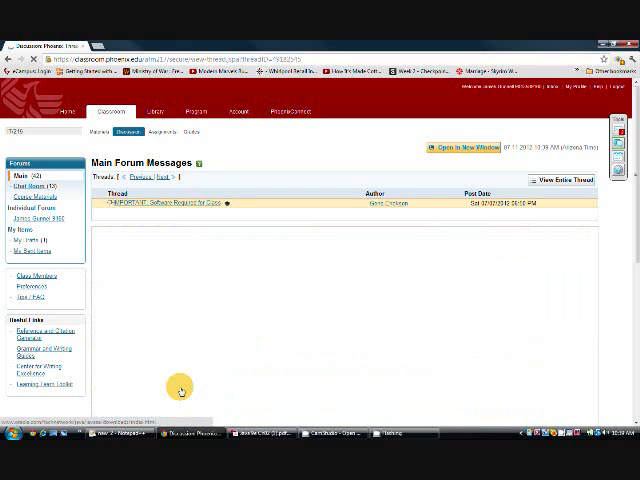
pyautogui.scroll(-3, 268, 288)
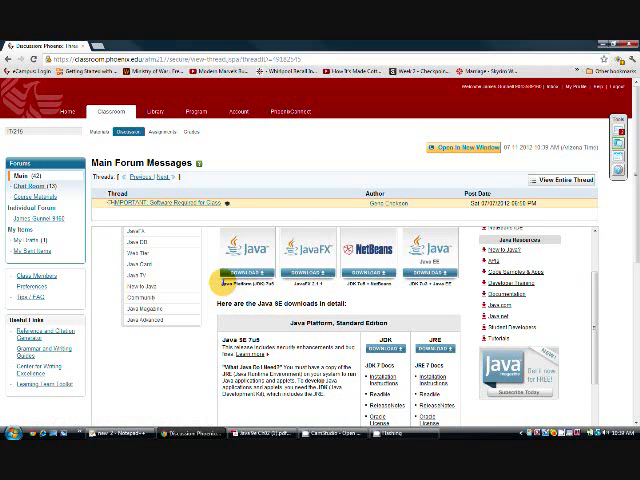
pyautogui.moveTo(222, 283); pyautogui.dragTo(278, 284)
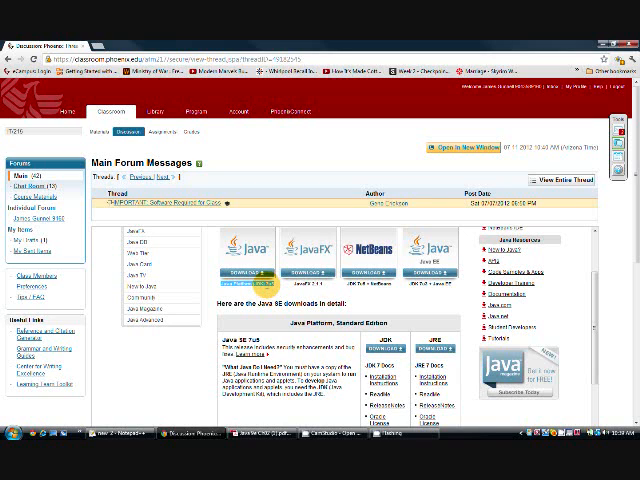
# Step: Accept the Oracle Binary Code License Agreement for the JDK 7u5 Windows x86 download, then minimise the browser
pyautogui.click(262, 283)
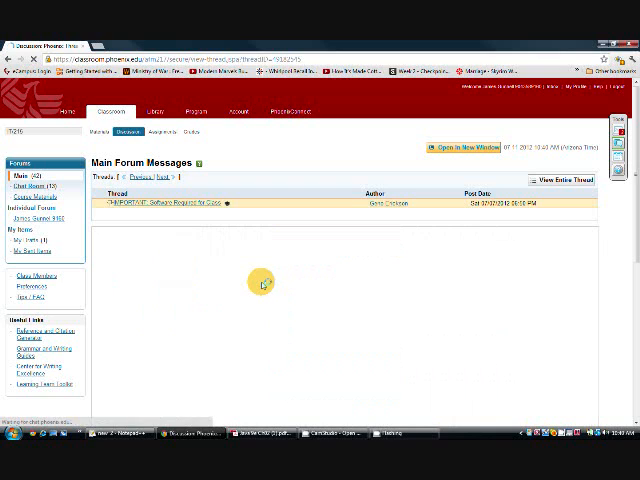
pyautogui.scroll(-5, 310, 318)
pyautogui.scroll(-2, 310, 318)
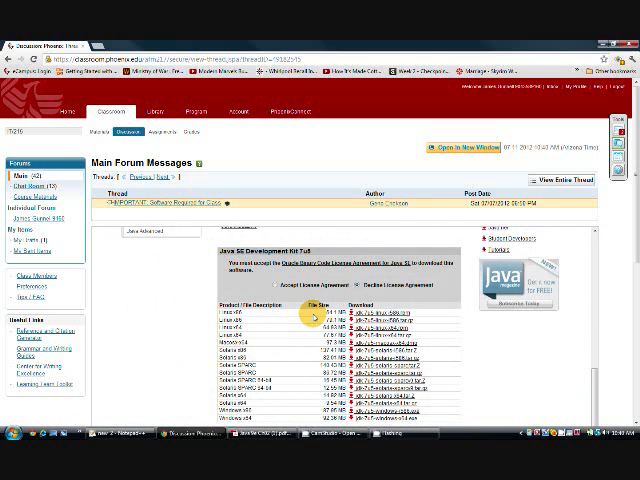
pyautogui.scroll(3, 310, 318)
pyautogui.scroll(1, 313, 316)
pyautogui.scroll(-3, 313, 316)
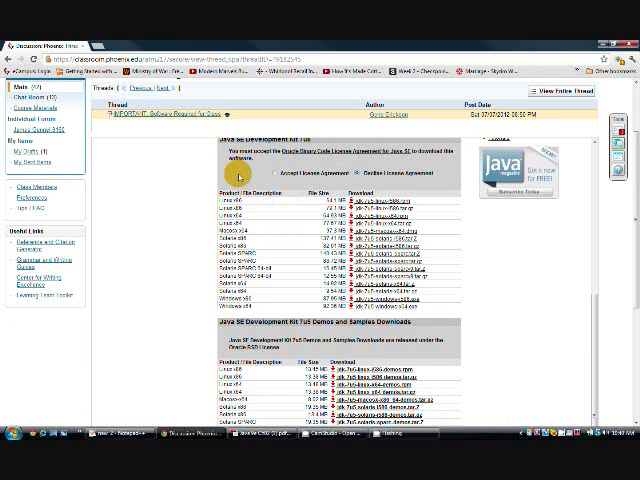
pyautogui.scroll(1, 240, 177)
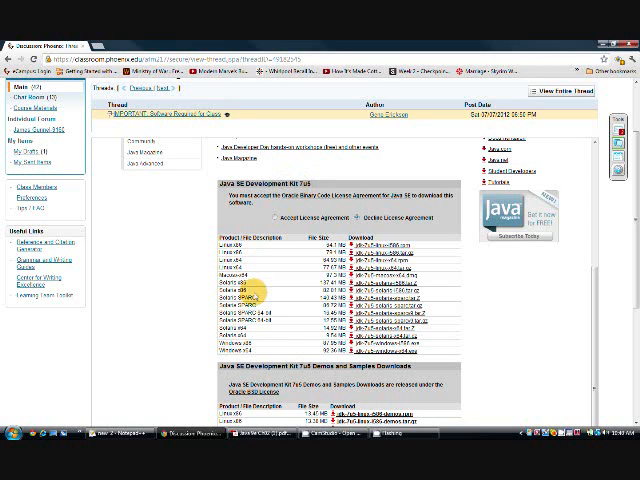
pyautogui.moveTo(219, 344); pyautogui.dragTo(254, 344)
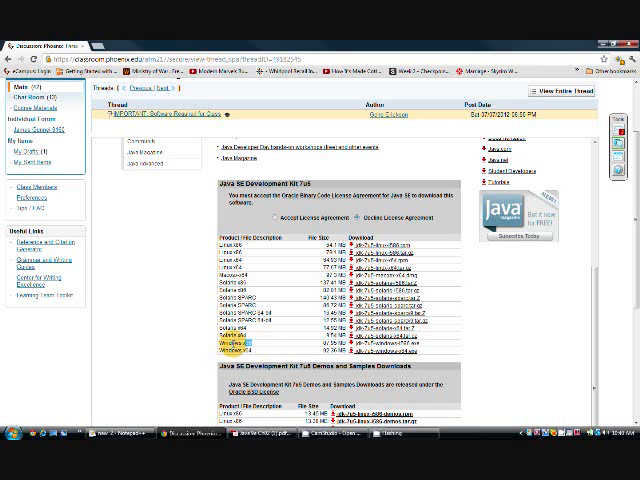
pyautogui.doubleClick(248, 344)
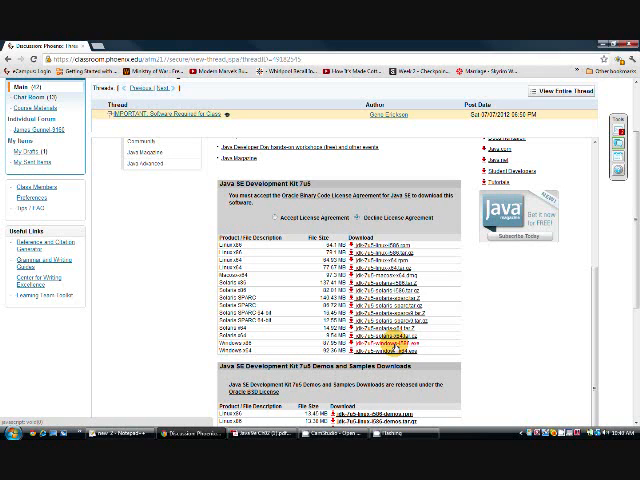
pyautogui.click(274, 217)
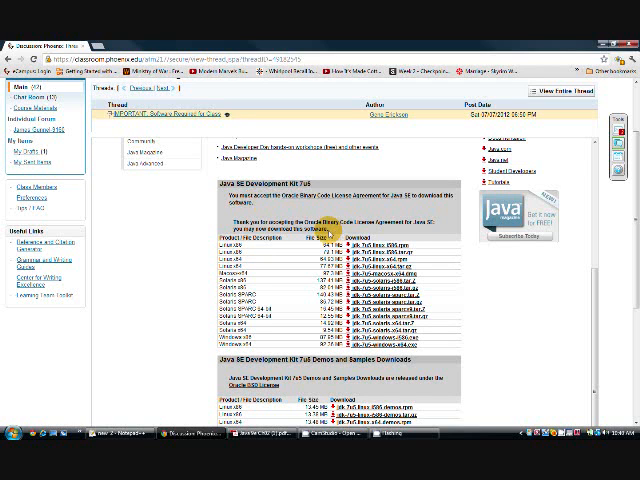
pyautogui.moveTo(330, 228); pyautogui.dragTo(300, 221)
pyautogui.click(133, 228)
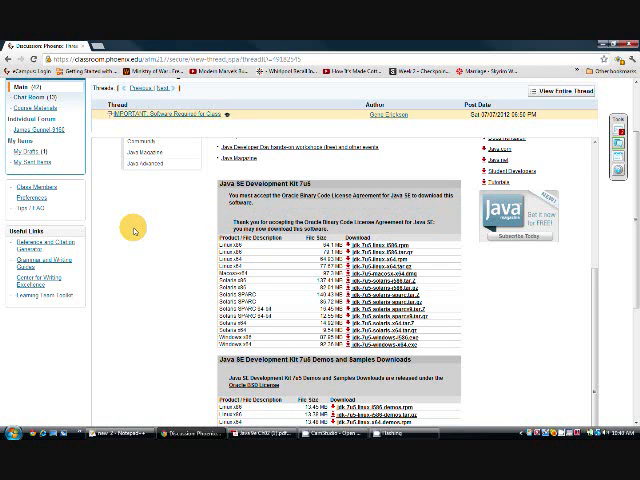
pyautogui.scroll(5, 130, 230)
pyautogui.scroll(3, 130, 232)
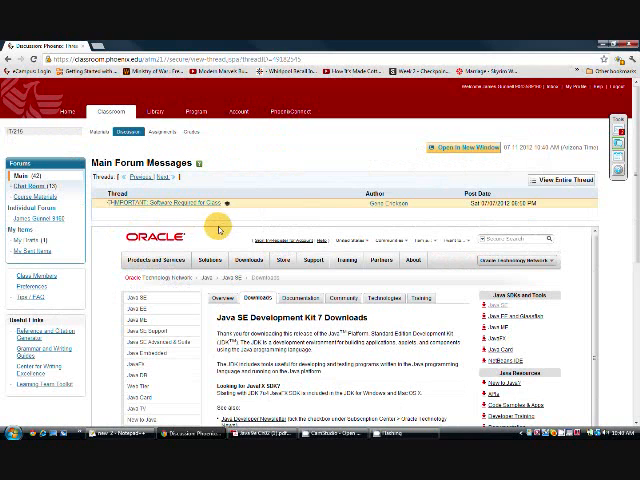
pyautogui.click(601, 45)
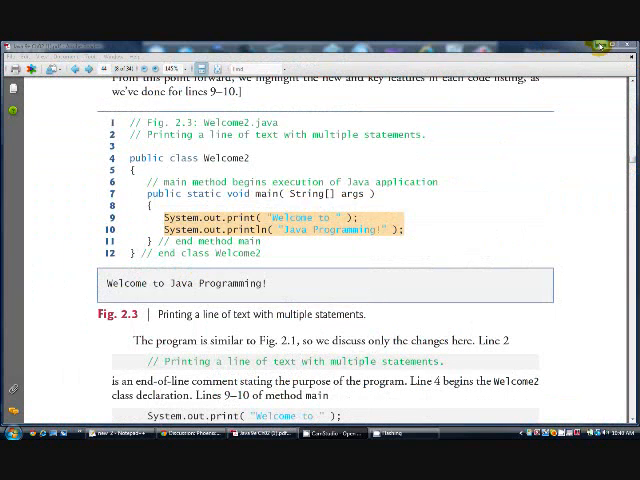
# Step: Reach the desktop and open a maximised Computer window from the Start menu
pyautogui.click(601, 45)
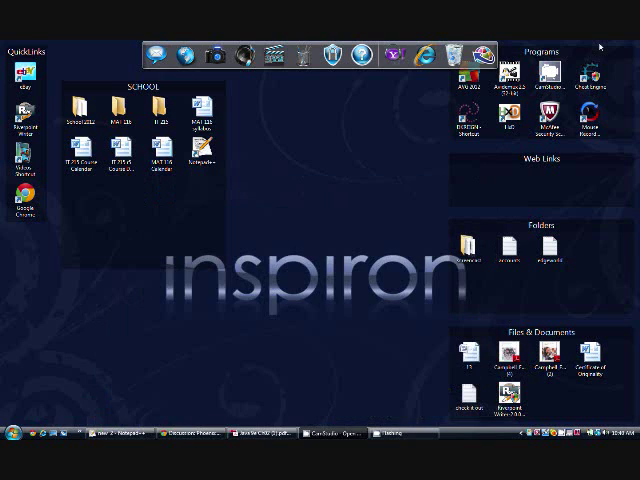
pyautogui.click(14, 433)
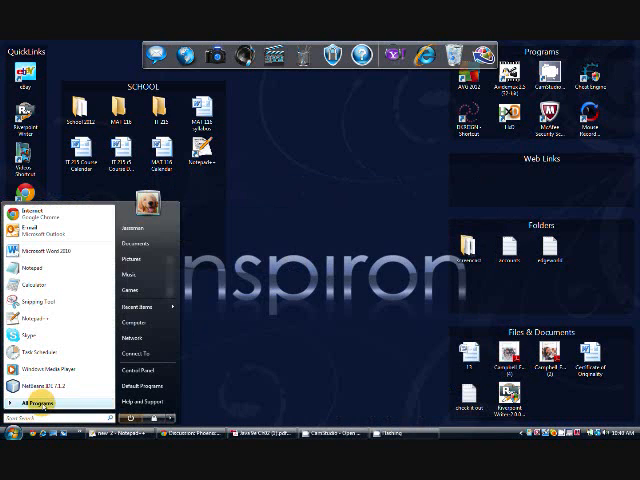
pyautogui.click(38, 404)
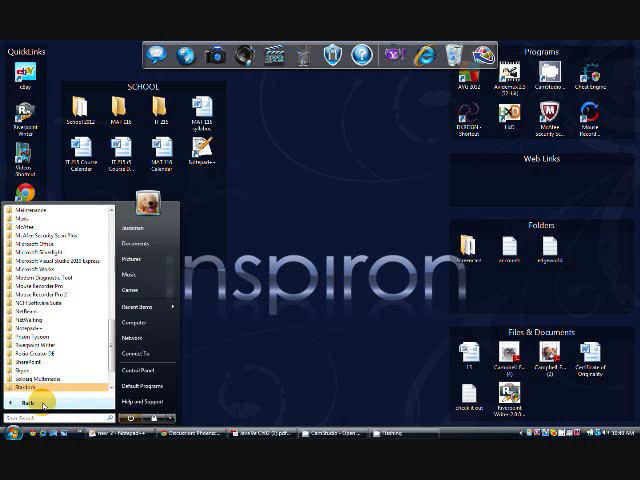
pyautogui.click(134, 322)
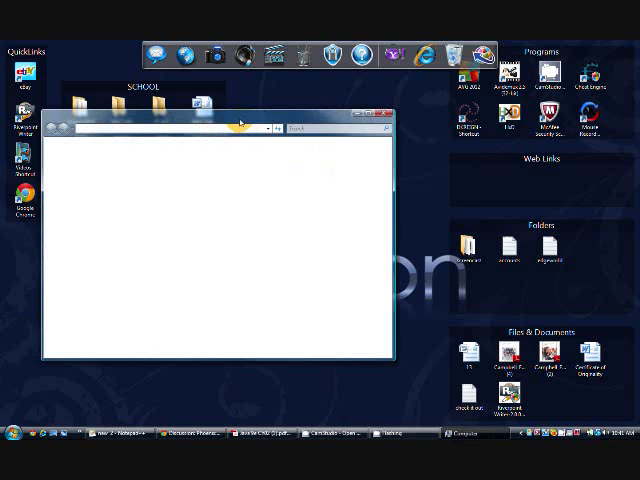
pyautogui.click(203, 255)
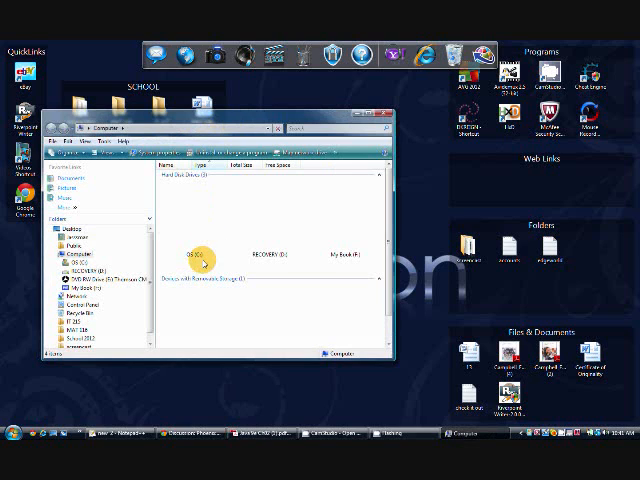
pyautogui.doubleClick(318, 118)
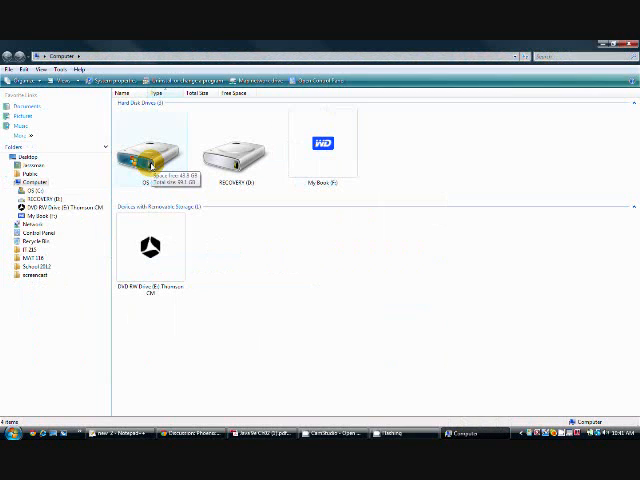
# Step: Browse OS (C:) > Program Files and select the Java folder
pyautogui.click(150, 185)
pyautogui.doubleClick(150, 185)
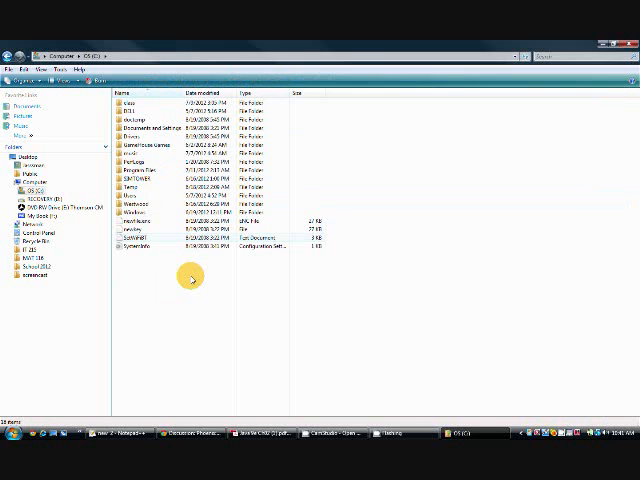
pyautogui.doubleClick(131, 170)
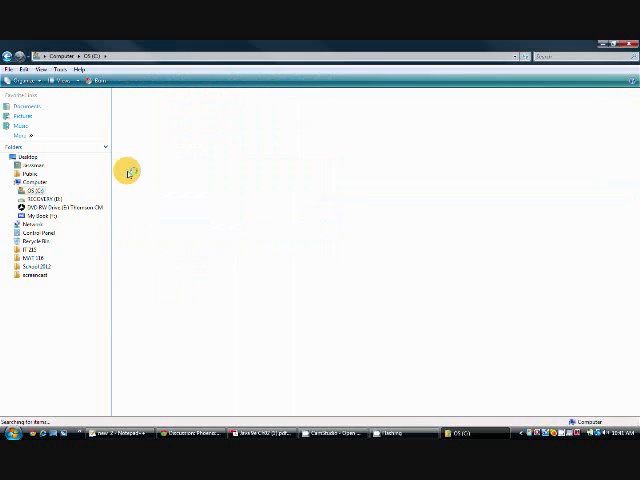
pyautogui.scroll(-1, 160, 300)
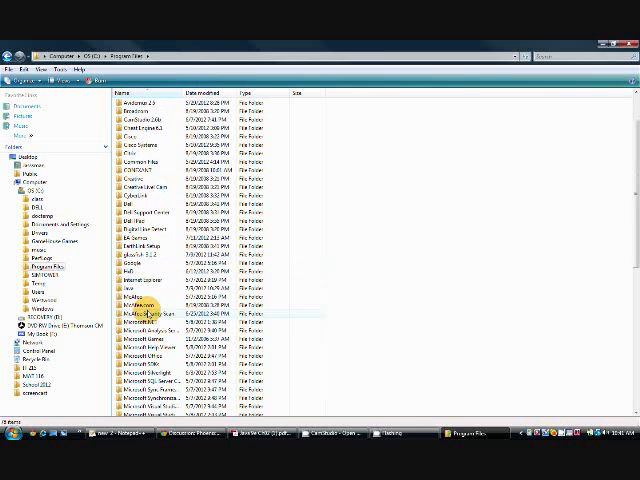
pyautogui.click(130, 313)
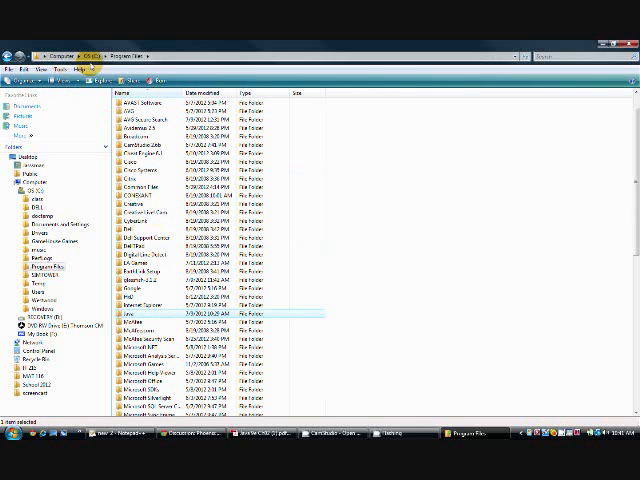
# Step: Open Java\jdk1.7.0_05\bin and select the jconsole file
pyautogui.doubleClick(130, 316)
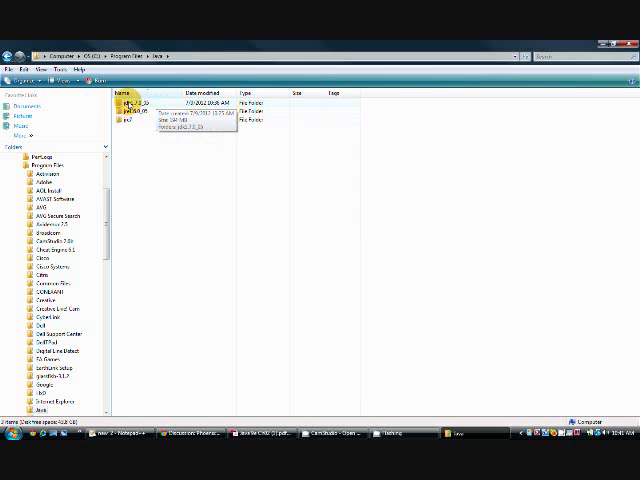
pyautogui.click(130, 105)
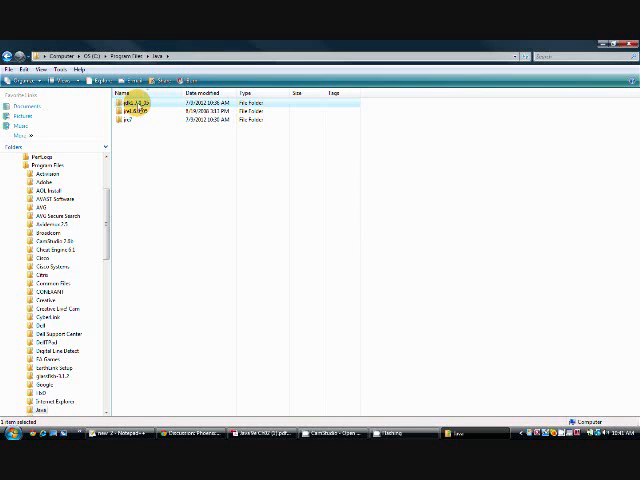
pyautogui.doubleClick(137, 103)
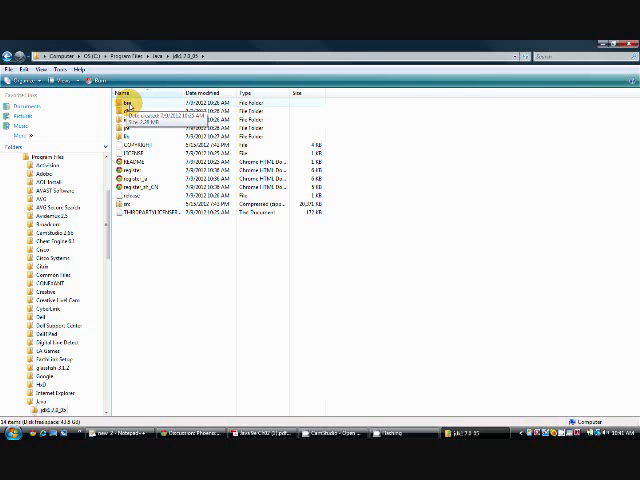
pyautogui.doubleClick(127, 104)
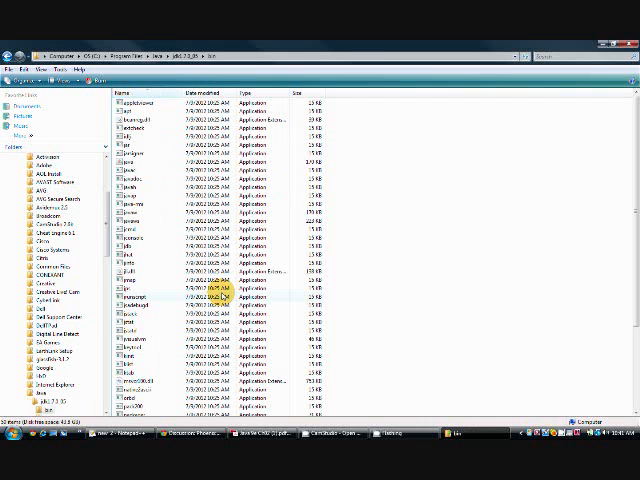
pyautogui.click(135, 240)
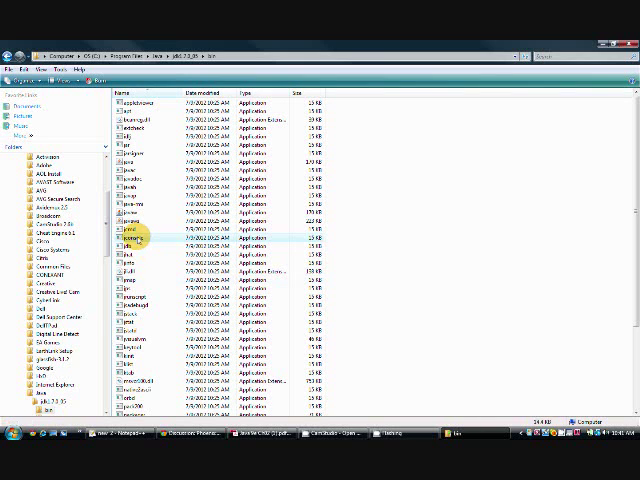
# Step: Copy the JDK bin folder's location path from jconsole's Properties dialog
pyautogui.rightClick(140, 240)
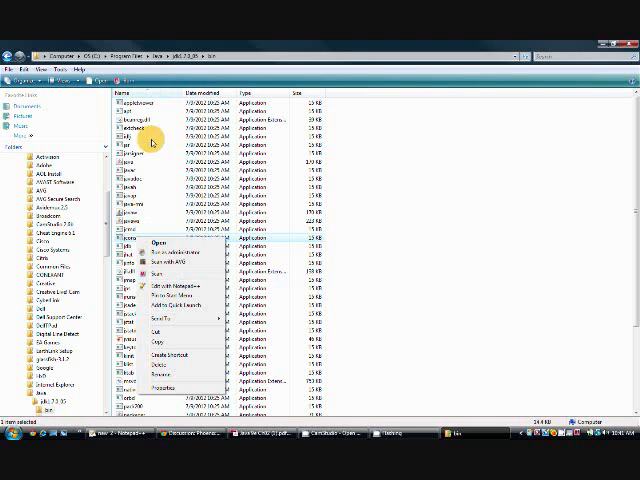
pyautogui.click(160, 388)
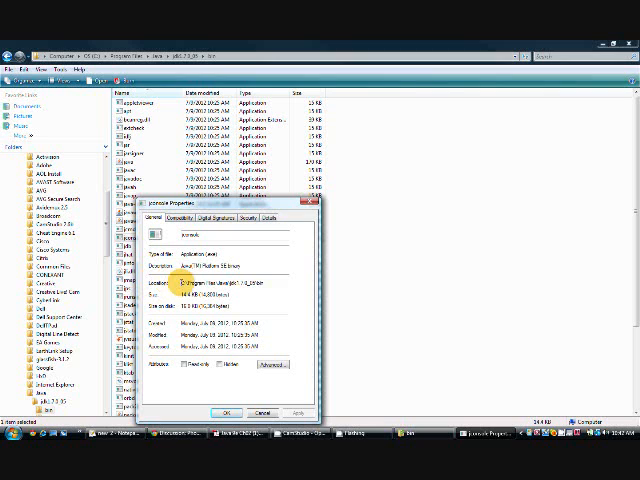
pyautogui.moveTo(183, 284); pyautogui.dragTo(259, 283)
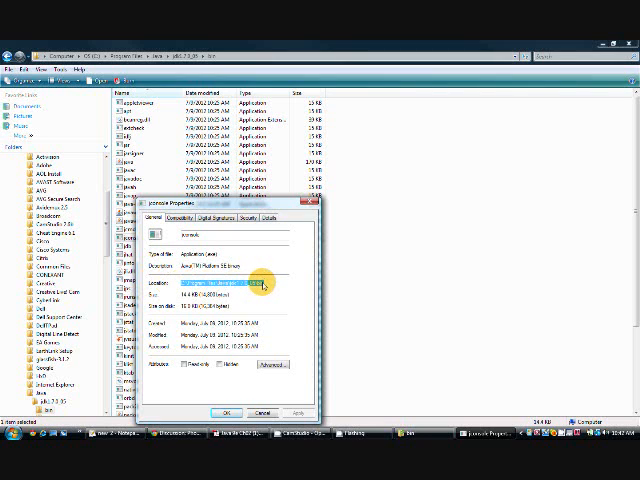
pyautogui.rightClick(262, 284)
pyautogui.click(283, 311)
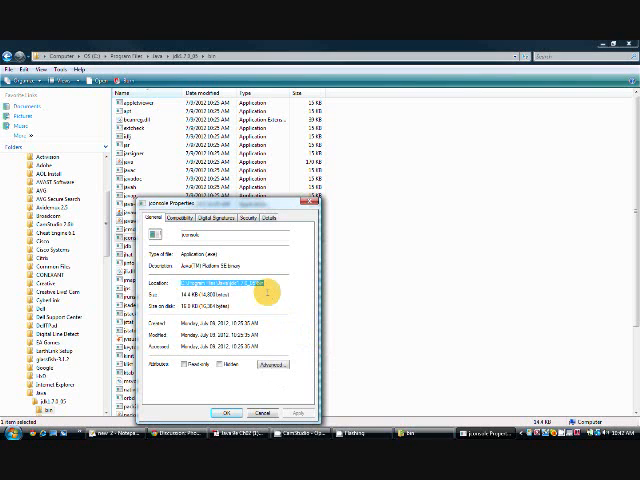
pyautogui.click(306, 203)
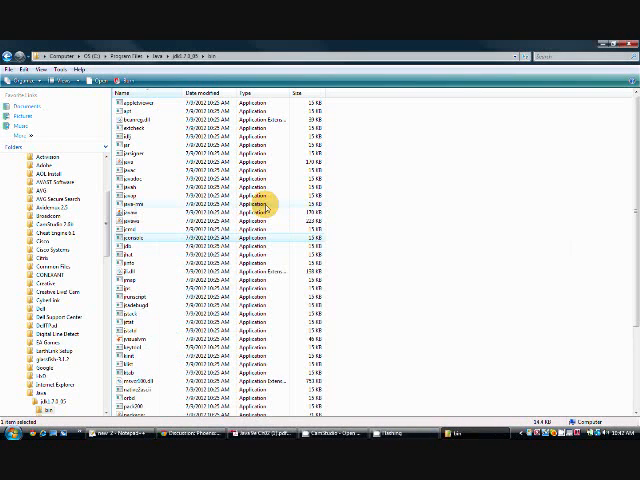
pyautogui.moveTo(105, 225); pyautogui.dragTo(105, 172)
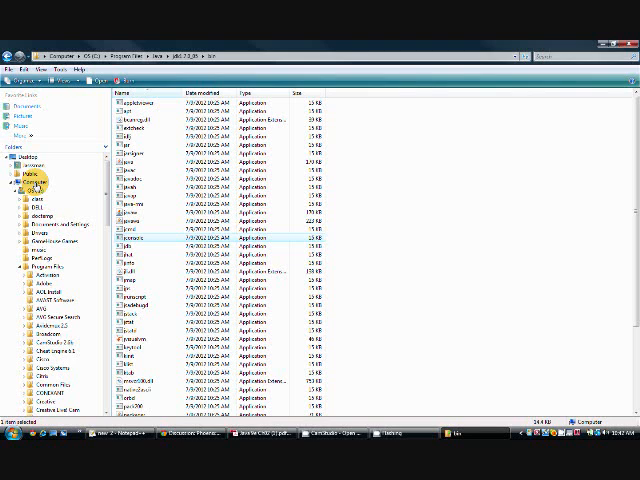
# Step: Open Computer's Properties to show the System window maximised
pyautogui.rightClick(35, 183)
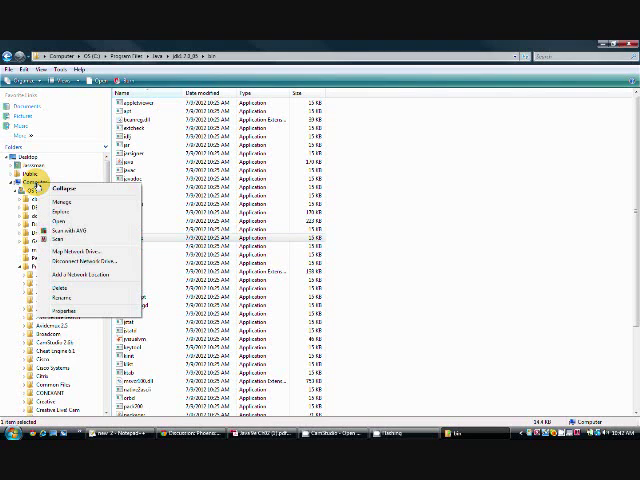
pyautogui.click(62, 312)
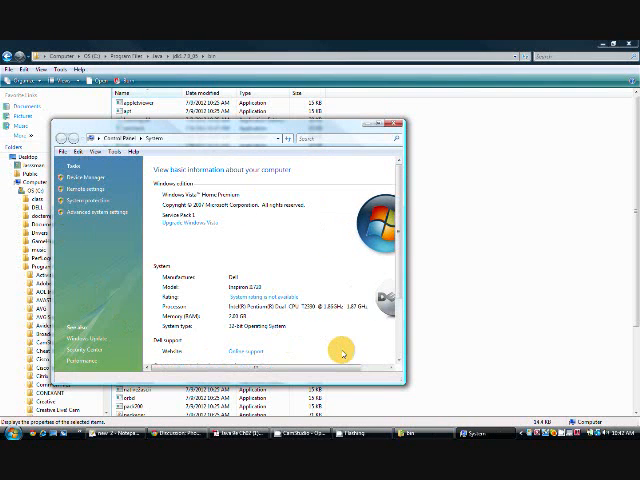
pyautogui.moveTo(401, 383); pyautogui.dragTo(533, 413)
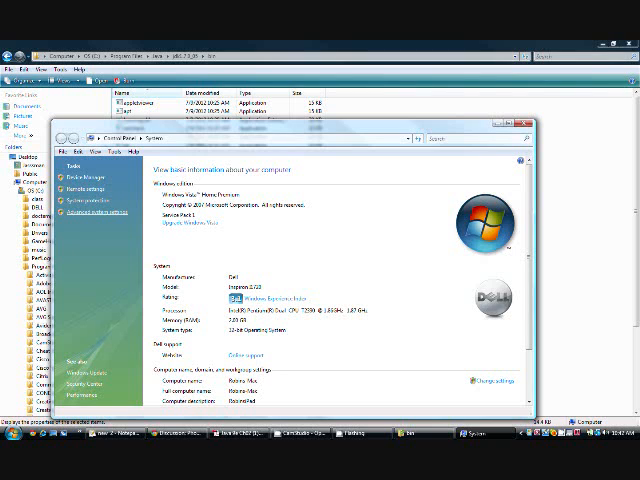
pyautogui.doubleClick(314, 128)
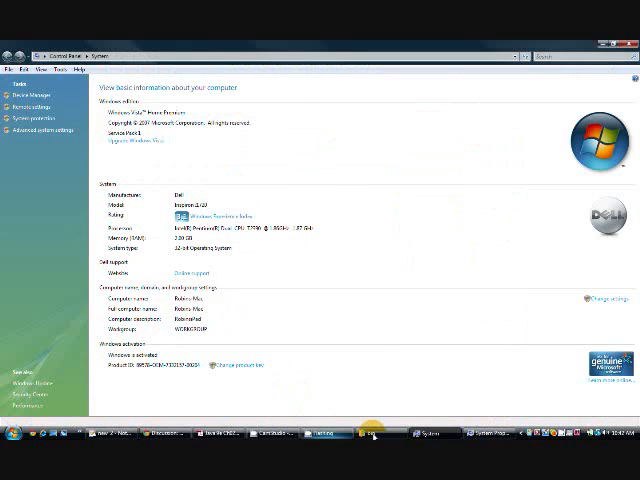
# Step: Go through Advanced system settings to Environment Variables and select the system Path variable
pyautogui.click(487, 433)
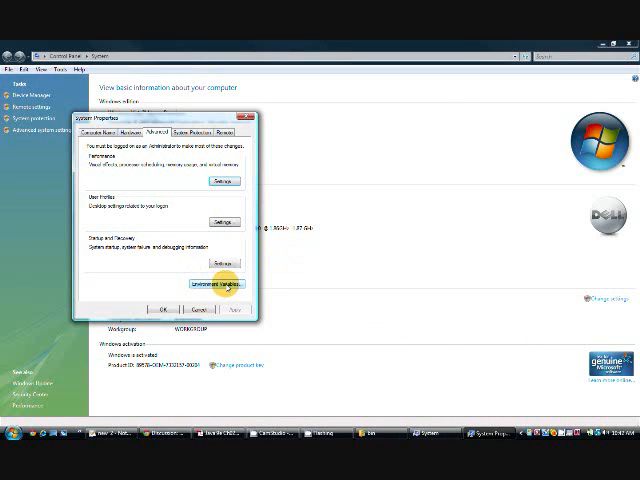
pyautogui.click(228, 286)
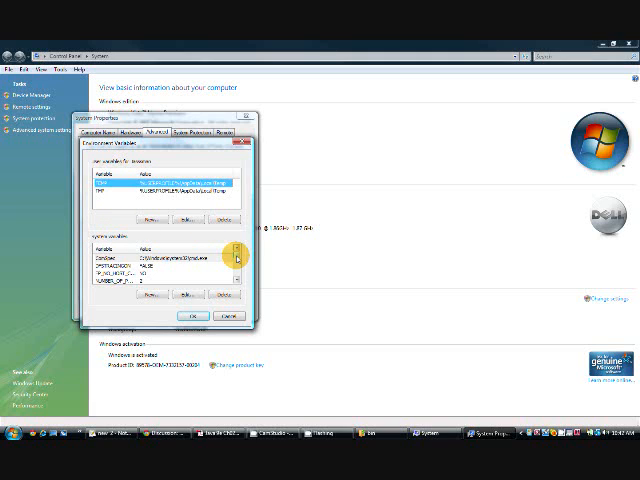
pyautogui.moveTo(237, 256); pyautogui.dragTo(237, 262)
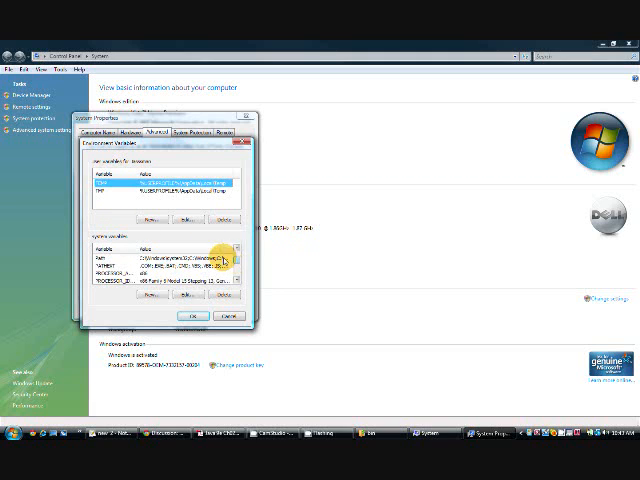
pyautogui.click(102, 259)
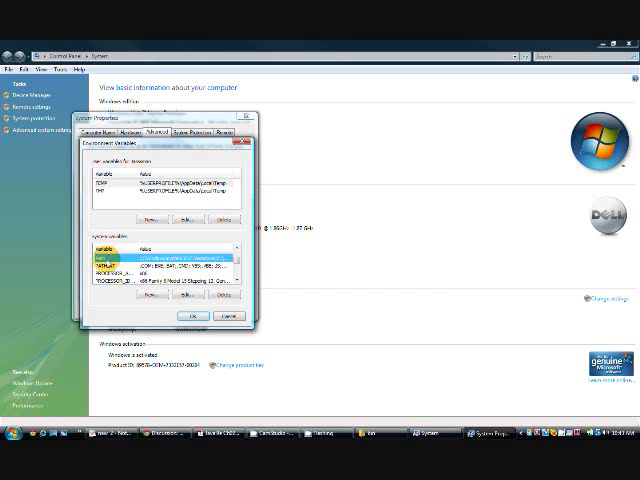
# Step: Paste the jdk1.7.0_05\bin path onto the end of the Path variable's value and confirm the edit
pyautogui.click(186, 296)
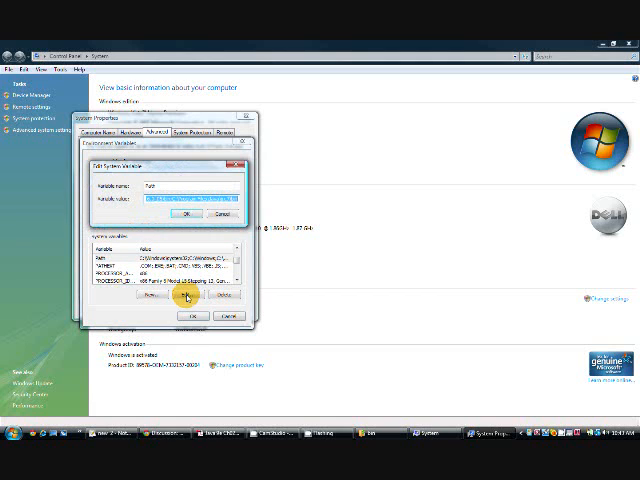
pyautogui.click(210, 199)
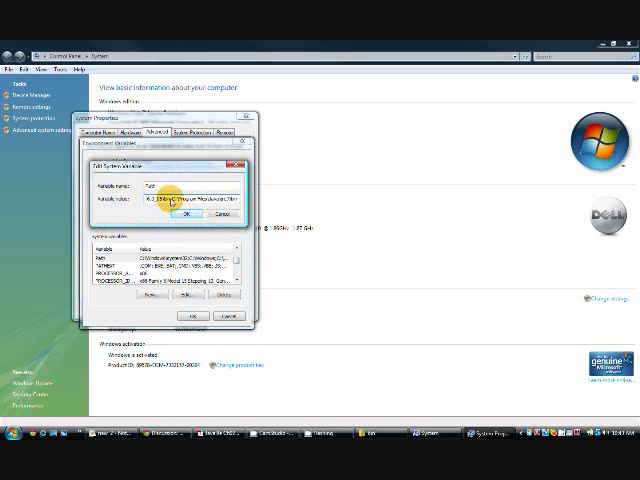
pyautogui.moveTo(172, 199); pyautogui.dragTo(236, 199)
pyautogui.moveTo(174, 200)
pyautogui.mouseDown()
pyautogui.moveTo(125, 203)
pyautogui.moveTo(259, 203)
pyautogui.mouseUp()
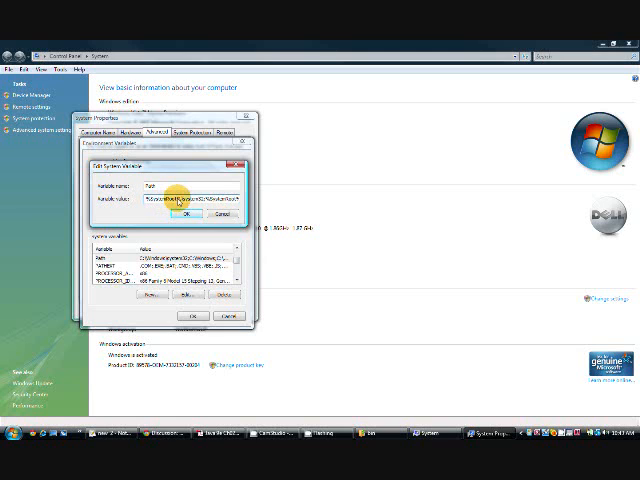
pyautogui.click(230, 199)
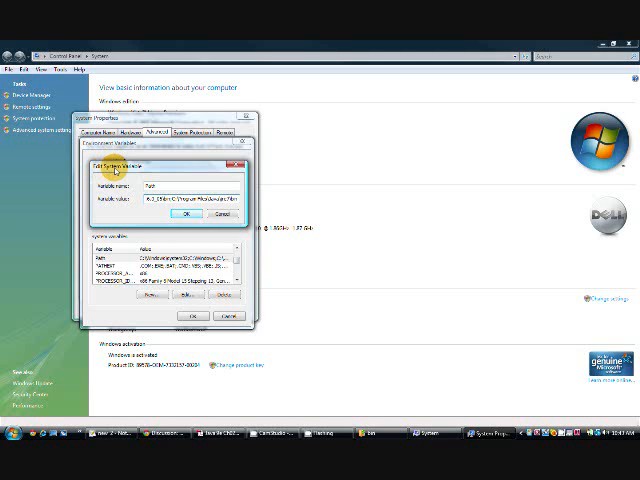
pyautogui.rightClick(237, 200)
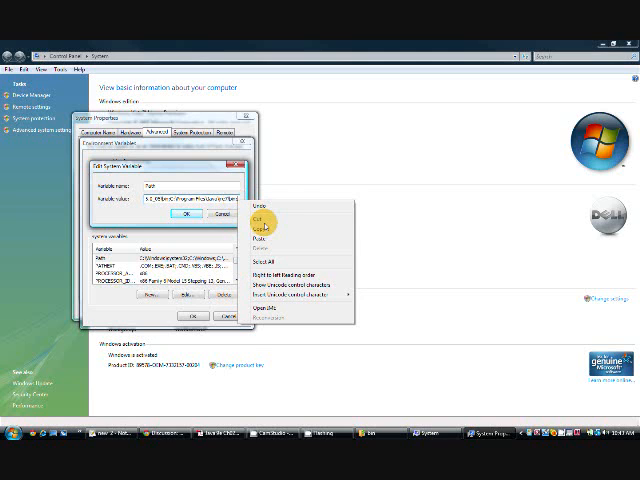
pyautogui.click(266, 237)
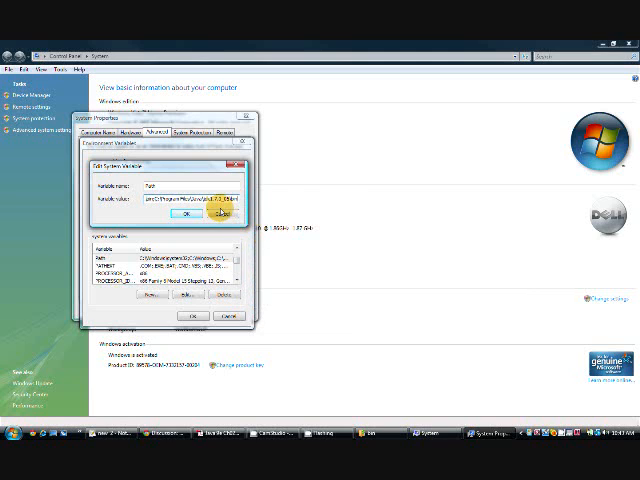
pyautogui.moveTo(150, 200); pyautogui.dragTo(237, 200)
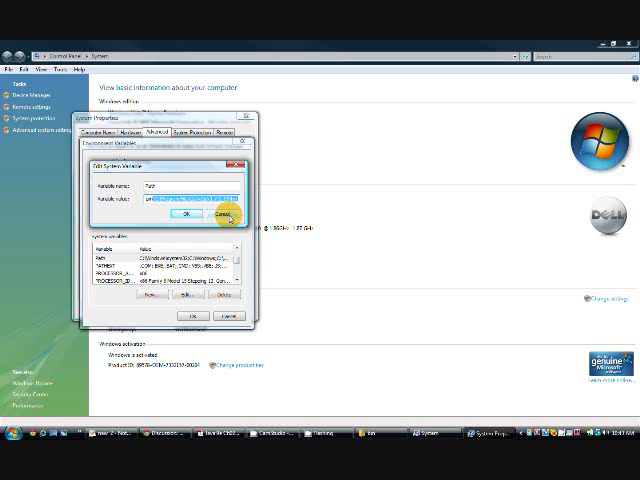
pyautogui.click(222, 214)
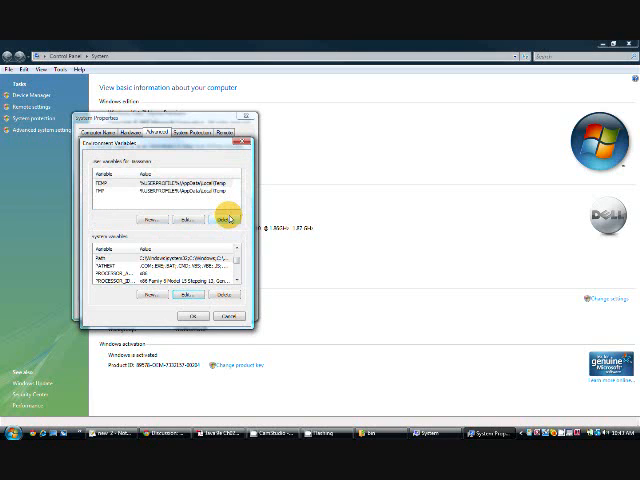
# Step: Close Environment Variables and System Properties and switch back to the jdk bin folder window
pyautogui.click(229, 316)
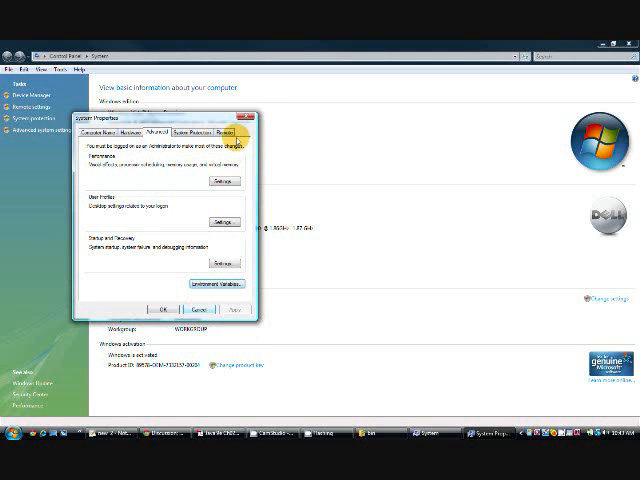
pyautogui.click(199, 308)
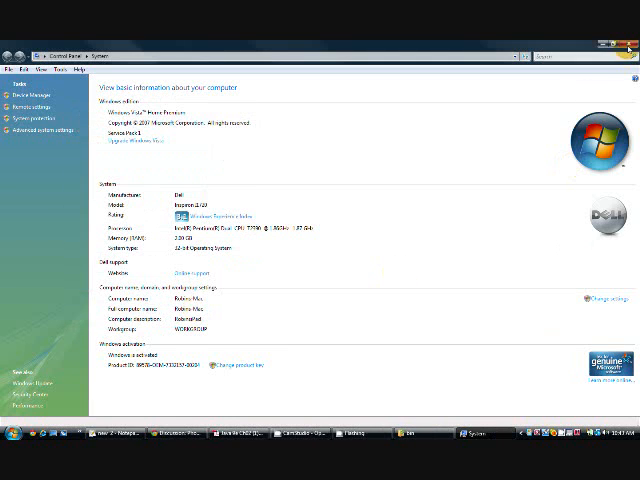
pyautogui.hotkey('alt', 'Tab')
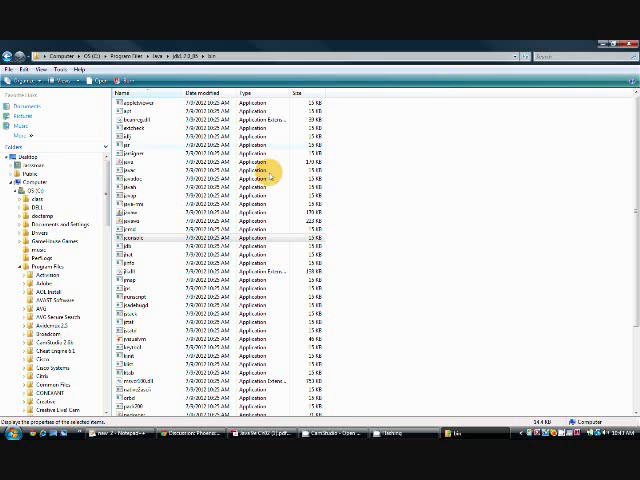
# Step: Close the bin folder and launch two Command Prompt windows via Start search ('command', then 'cmd')
pyautogui.click(631, 46)
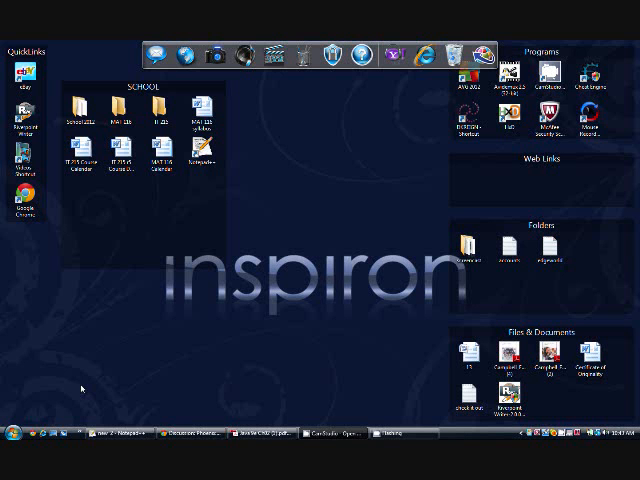
pyautogui.click(13, 432)
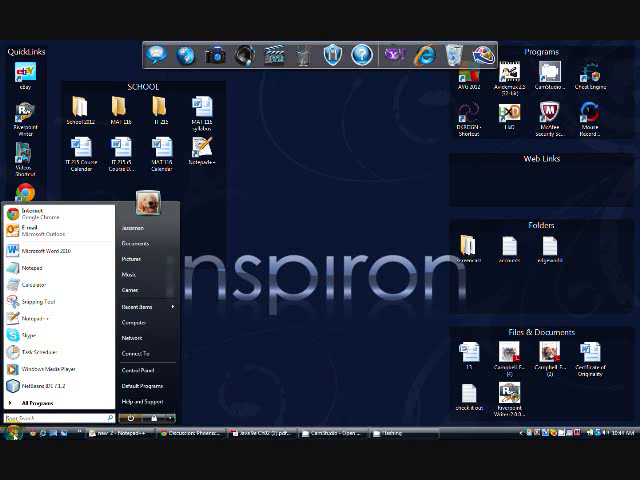
pyautogui.write('command')
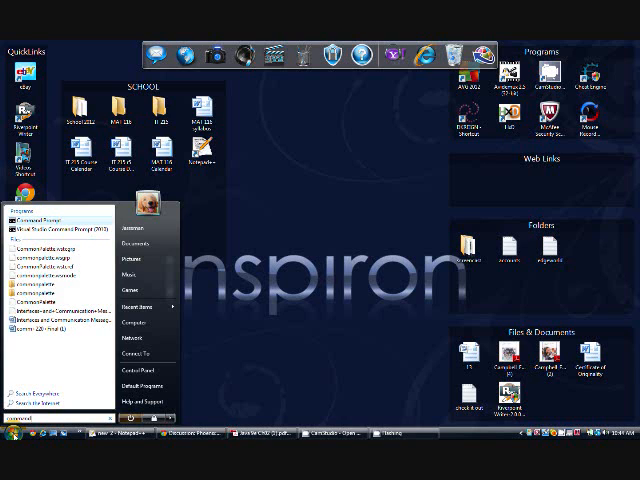
pyautogui.press('Return')
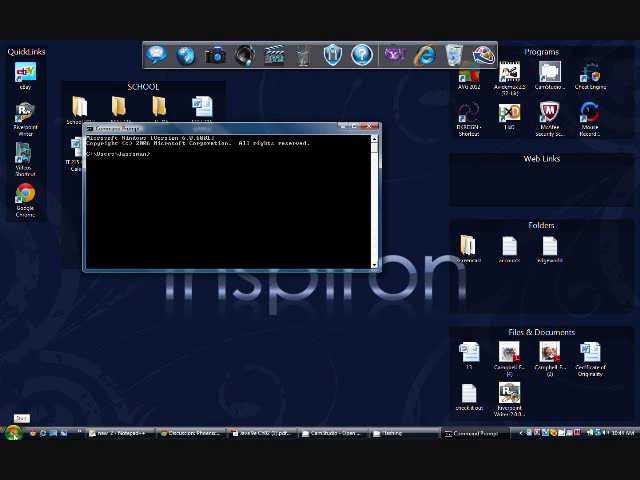
pyautogui.click(14, 433)
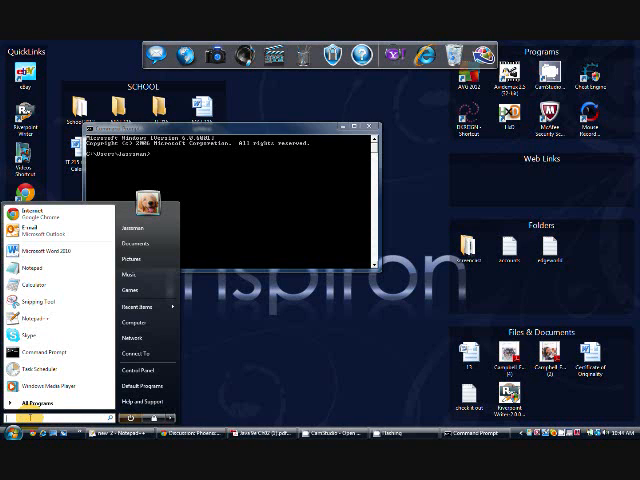
pyautogui.write('cmd')
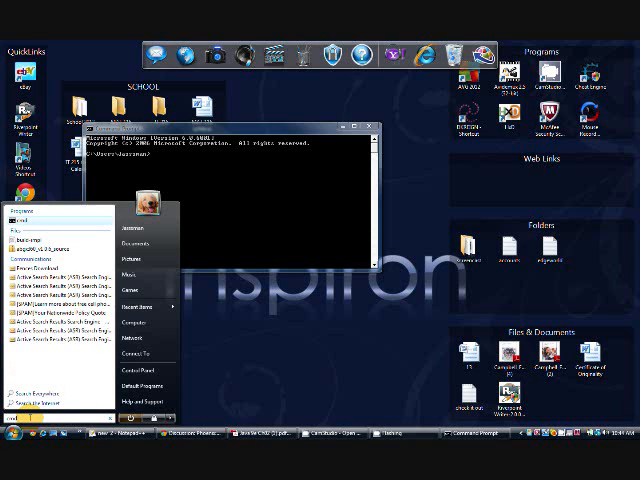
pyautogui.press('Return')
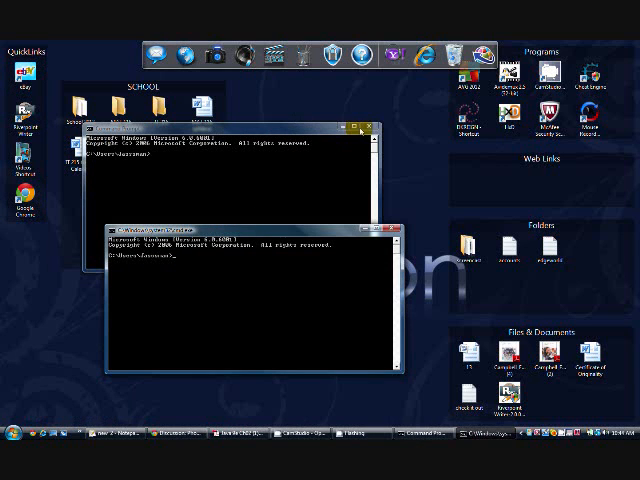
# Step: Run 'java' in the remaining Command Prompt to see its usage help, then close the prompt
pyautogui.click(371, 128)
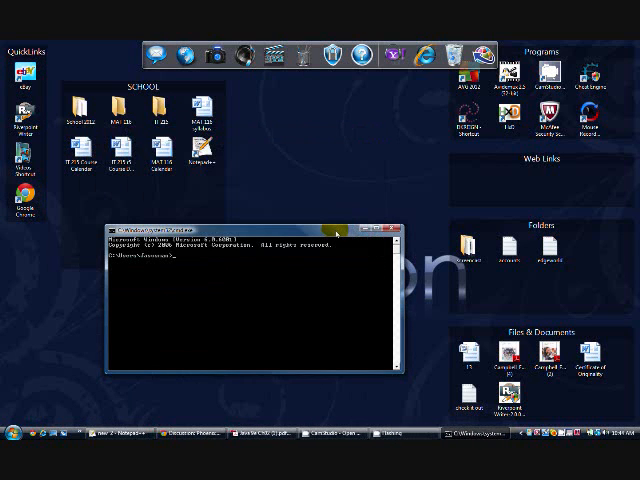
pyautogui.moveTo(331, 229)
pyautogui.mouseDown()
pyautogui.moveTo(336, 190)
pyautogui.moveTo(295, 181)
pyautogui.mouseUp()
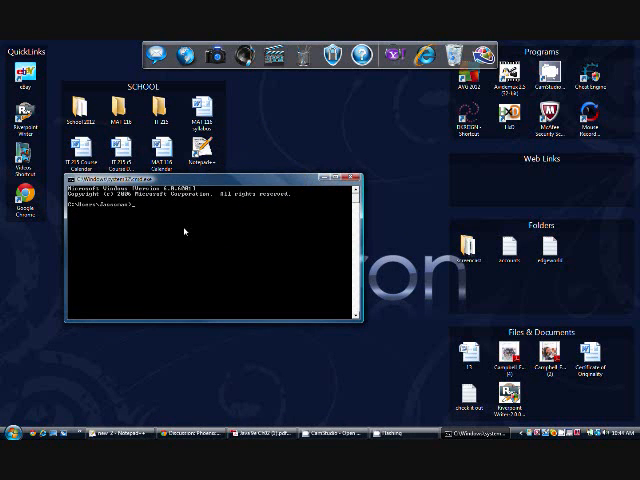
pyautogui.write('java')
pyautogui.press('Return')
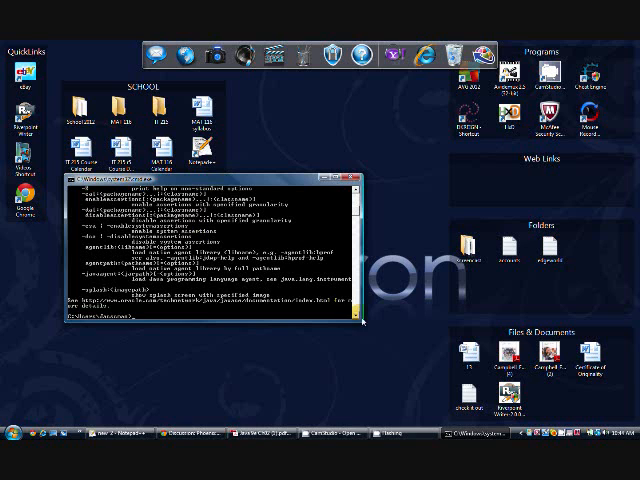
pyautogui.moveTo(360, 322); pyautogui.dragTo(386, 405)
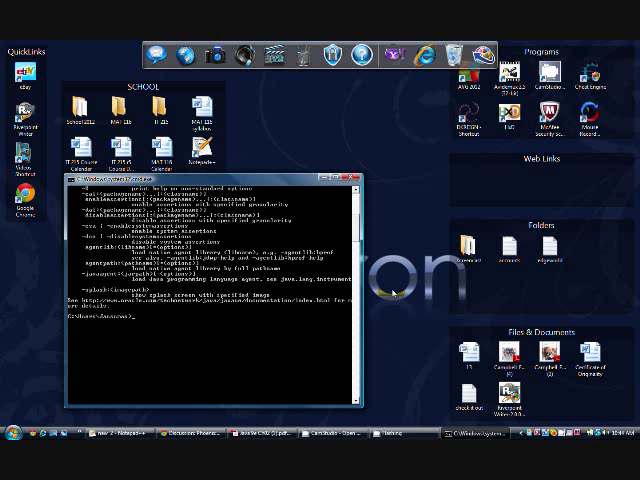
pyautogui.moveTo(356, 228); pyautogui.dragTo(356, 196)
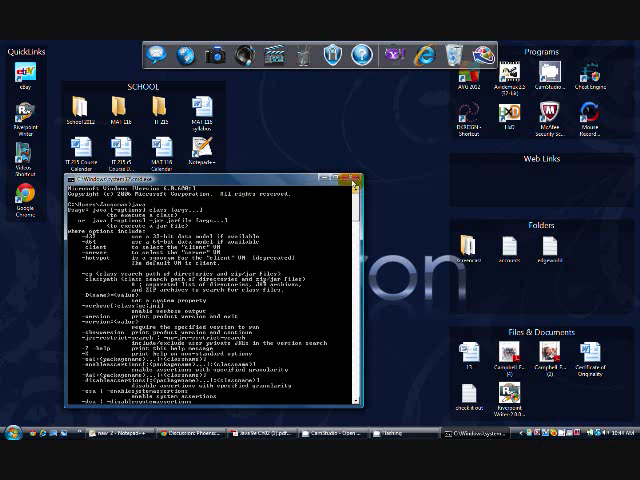
pyautogui.click(355, 181)
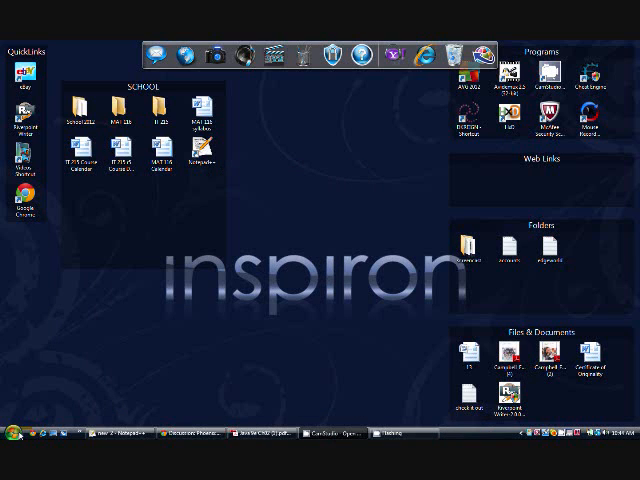